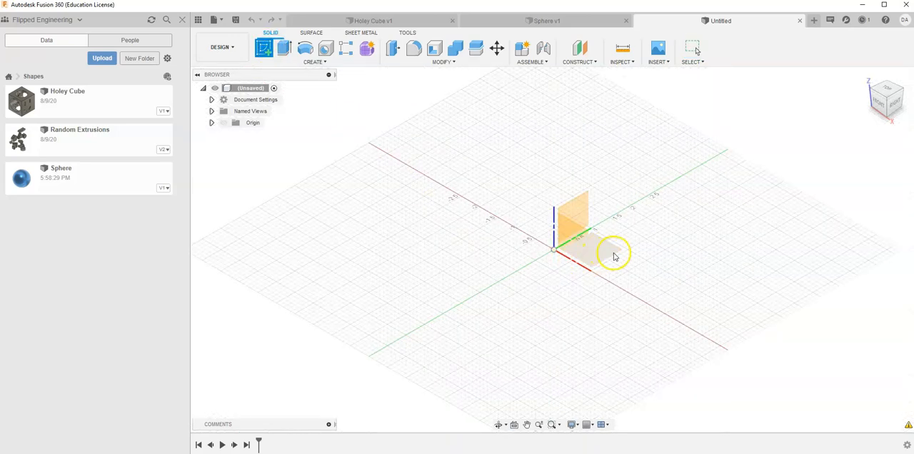
Start a sketch on the horizontal plane and draw a 2 in diameter circle centred on the origin
{"action": "left_click", "coordinate": [612, 254]}
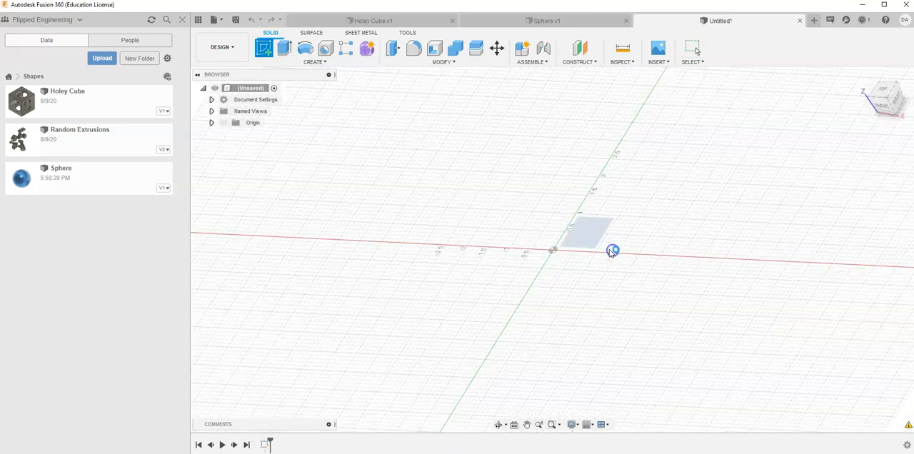
{"action": "left_click", "coordinate": [316, 52]}
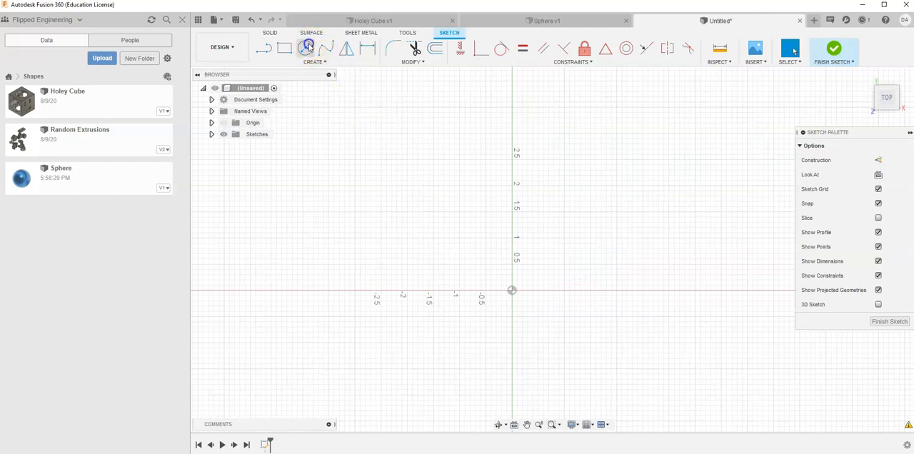
{"action": "left_click", "coordinate": [512, 292]}
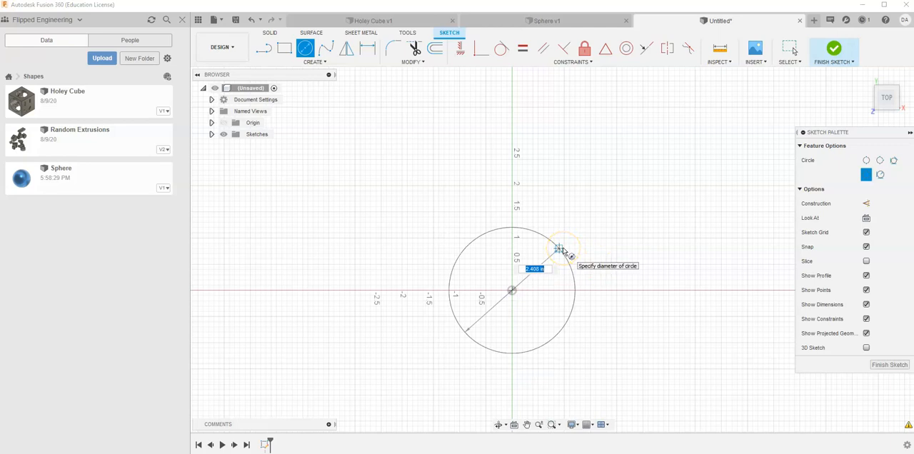
{"action": "type", "text": "2"}
{"action": "key", "text": "Return"}
{"action": "key", "text": "Escape"}
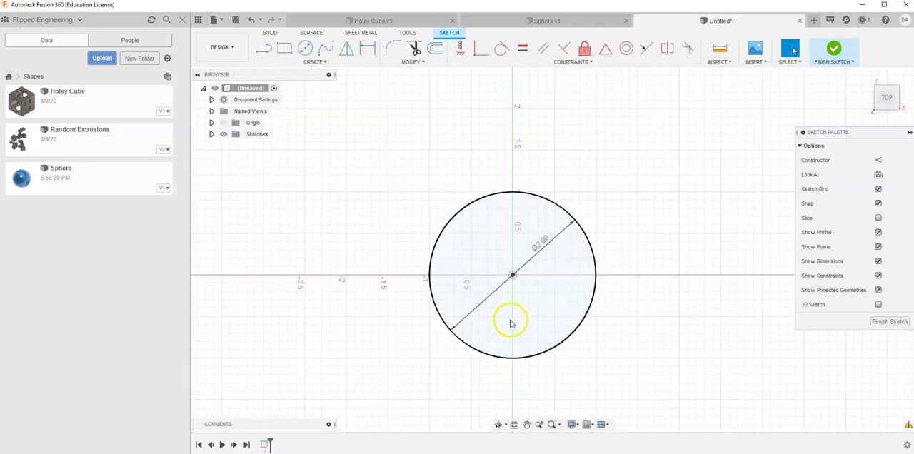
Draw a vertical line across the circle from its topmost point to its bottommost point
{"action": "left_click", "coordinate": [263, 48]}
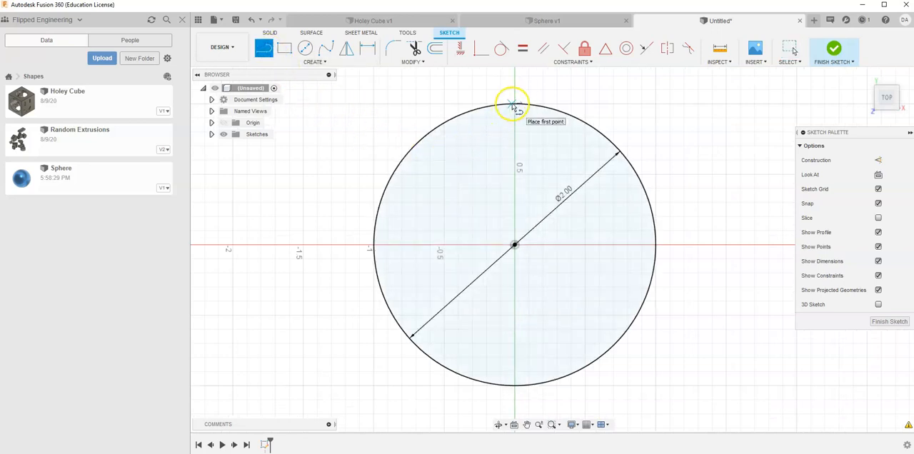
{"action": "left_click", "coordinate": [515, 105]}
{"action": "double_click", "coordinate": [516, 387]}
{"action": "right_click", "coordinate": [335, 142]}
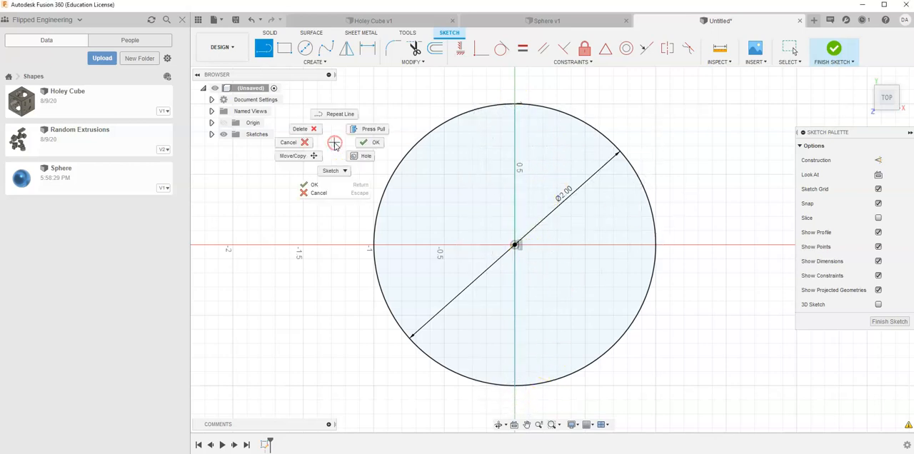
{"action": "left_click", "coordinate": [371, 142]}
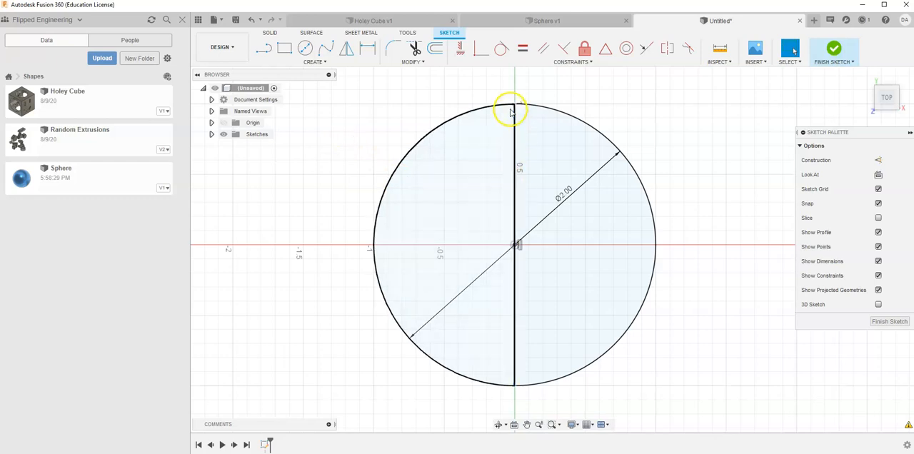
Pull the vertical line off centre to test it, and constrain it coincident with the origin
{"action": "left_click_drag", "start_coordinate": [514, 103], "coordinate": [544, 117]}
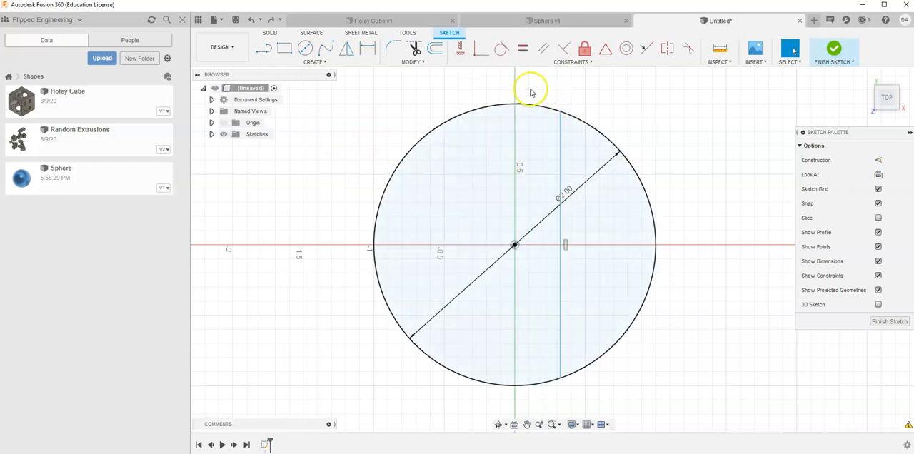
{"action": "left_click", "coordinate": [482, 48]}
{"action": "left_click", "coordinate": [514, 245]}
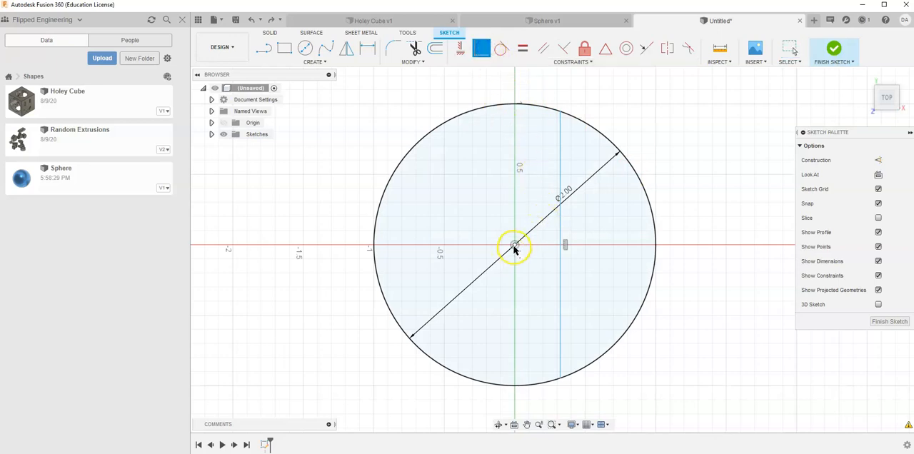
{"action": "left_click", "coordinate": [561, 154]}
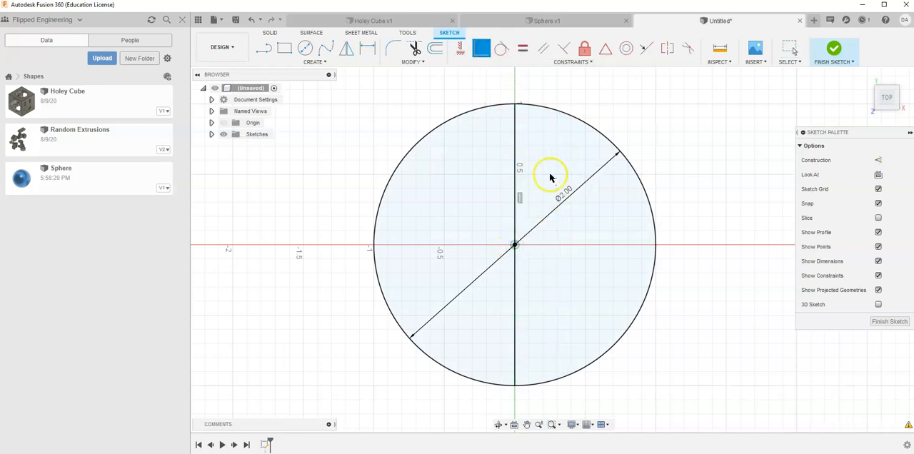
{"action": "right_click", "coordinate": [694, 156]}
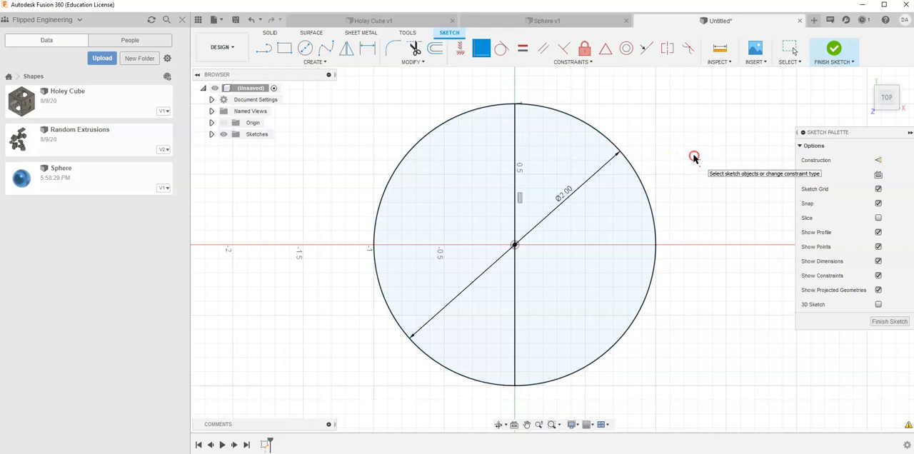
{"action": "left_click", "coordinate": [723, 161]}
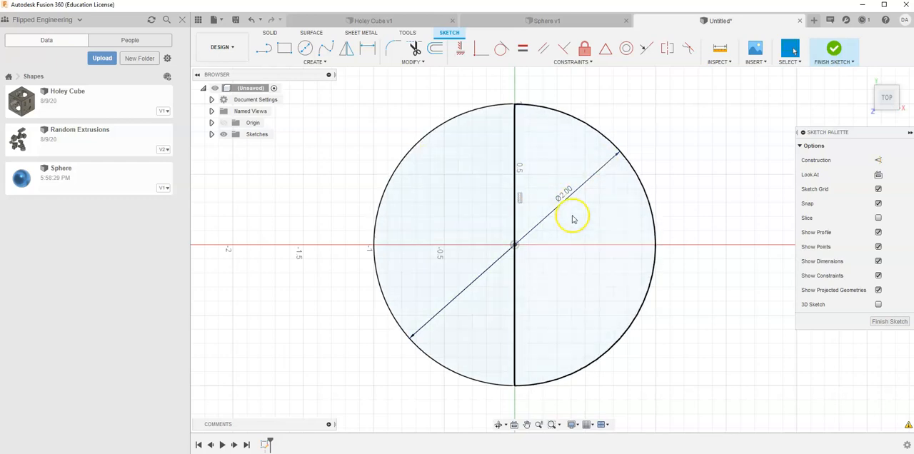
Trim away the arc on the negative X side of the vertical line and finish the sketch
{"action": "left_click", "coordinate": [415, 49]}
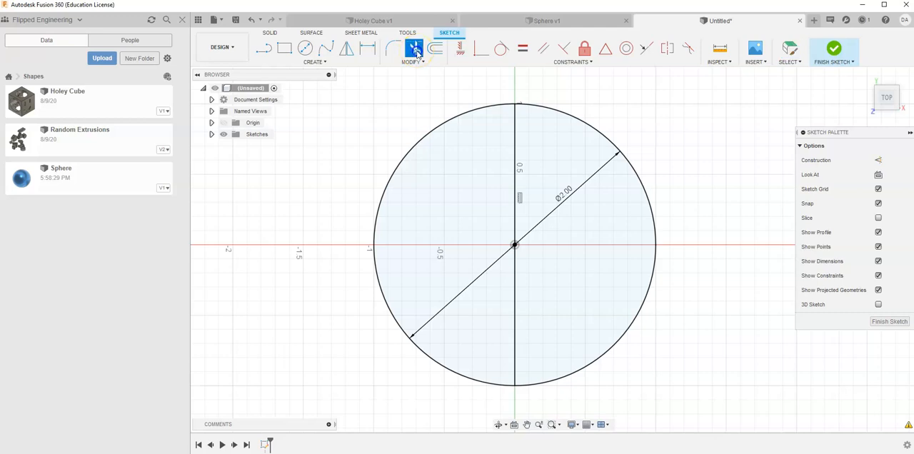
{"action": "left_click", "coordinate": [466, 114]}
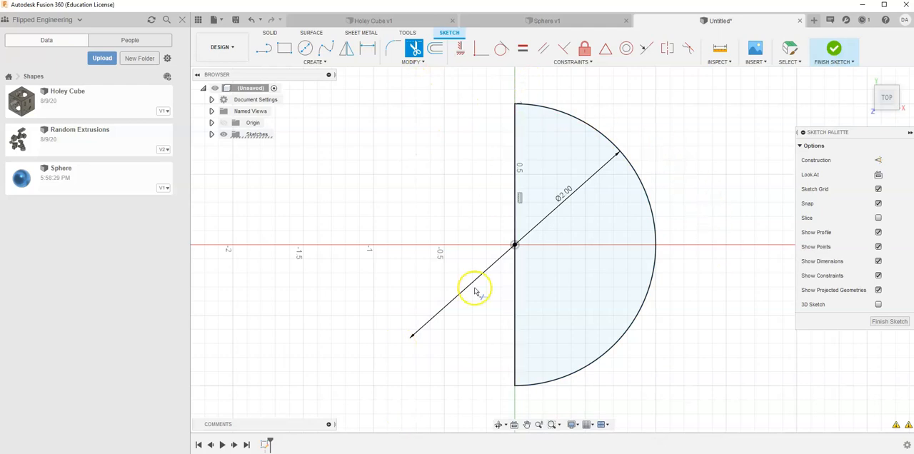
{"action": "left_click", "coordinate": [834, 48]}
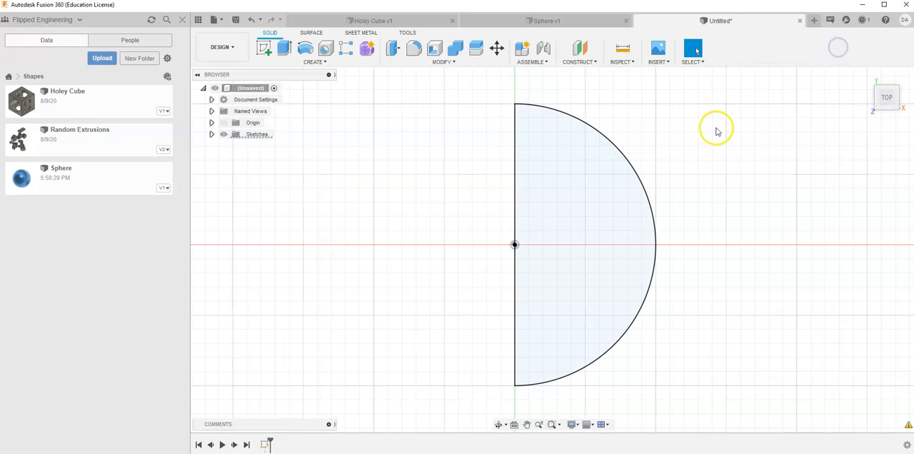
Set up a Revolve of the semicircle profile about its straight edge
{"action": "left_click", "coordinate": [867, 78]}
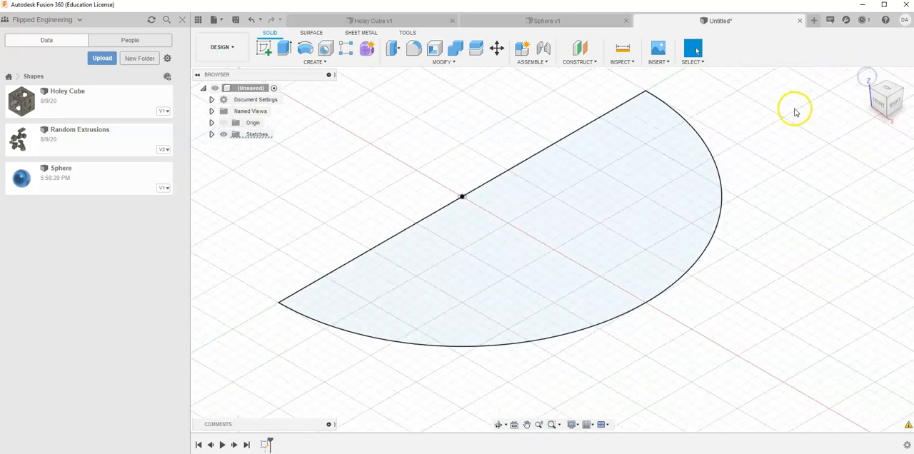
{"action": "left_click", "coordinate": [305, 49]}
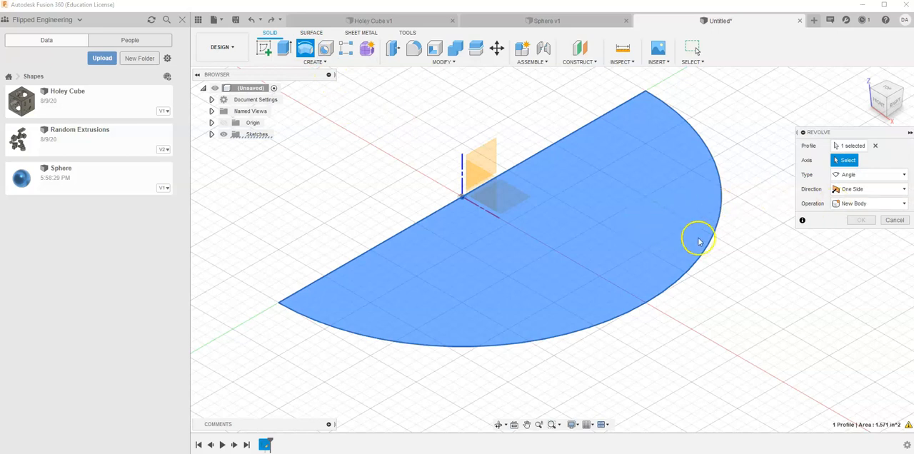
{"action": "left_click", "coordinate": [551, 146]}
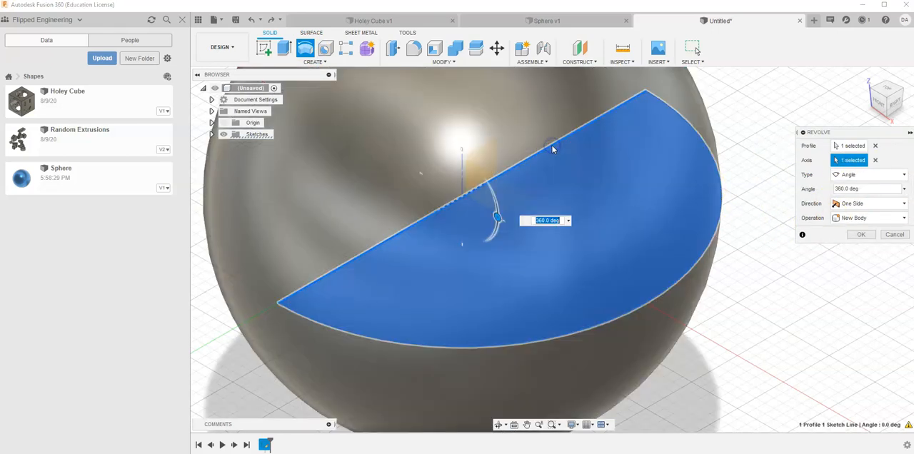
{"action": "scroll", "coordinate": [617, 277], "scroll_direction": "down", "scroll_amount": 5}
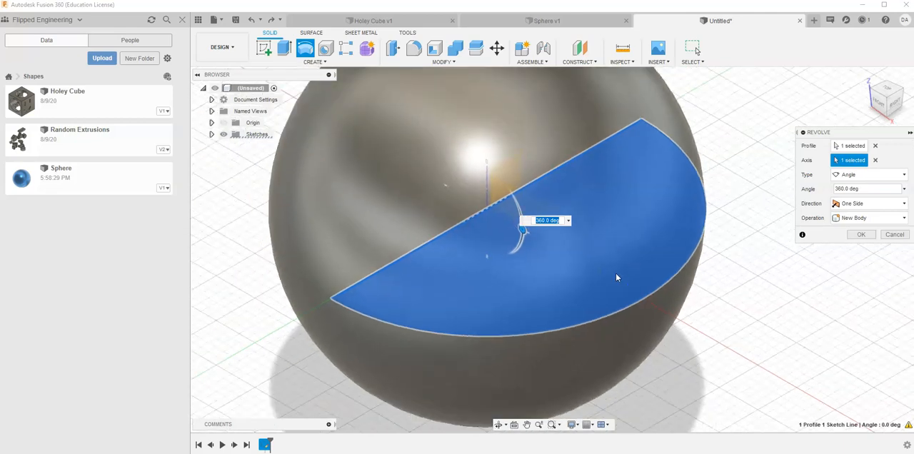
{"action": "scroll", "coordinate": [615, 265], "scroll_direction": "down", "scroll_amount": 1}
{"action": "middle_click_drag", "start_coordinate": [616, 265], "coordinate": [677, 297]}
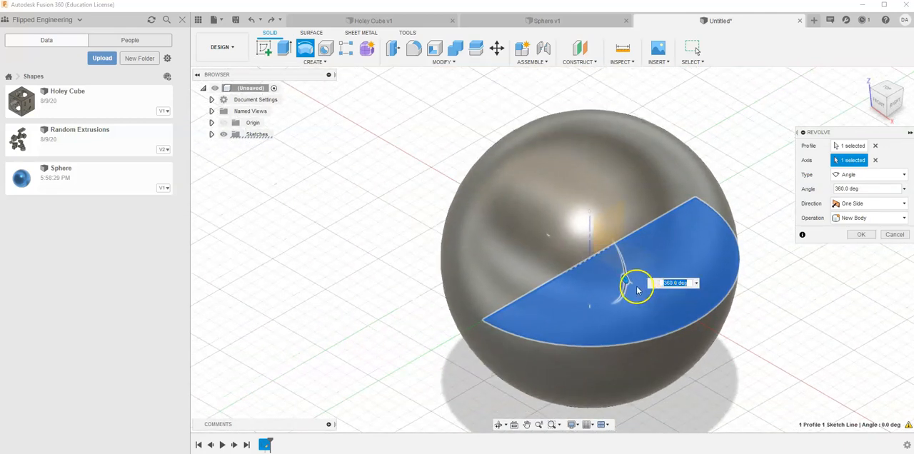
Set the revolve angle to -270 degrees and create the three-quarter sphere as a new body
{"action": "left_click_drag", "start_coordinate": [624, 280], "coordinate": [568, 213]}
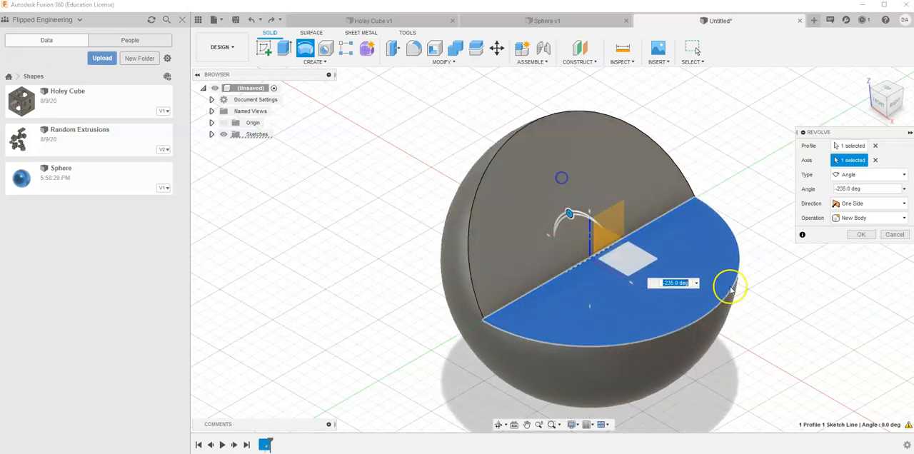
{"action": "double_click", "coordinate": [861, 190]}
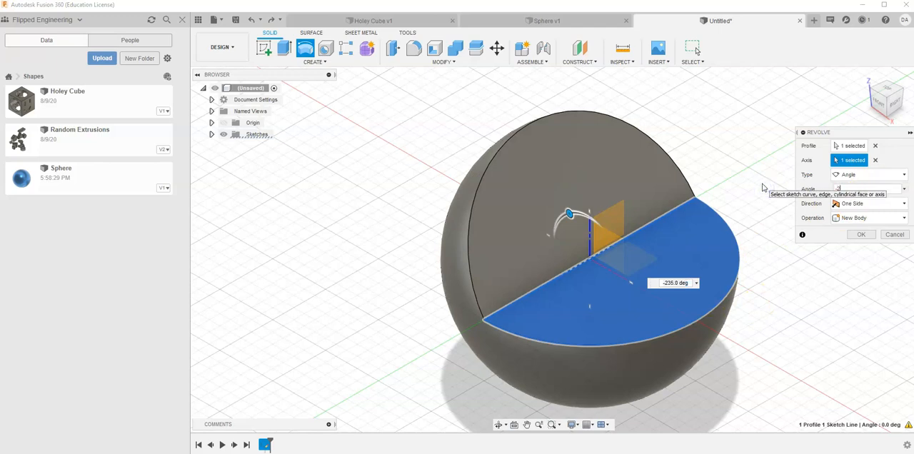
{"action": "type", "text": "-270"}
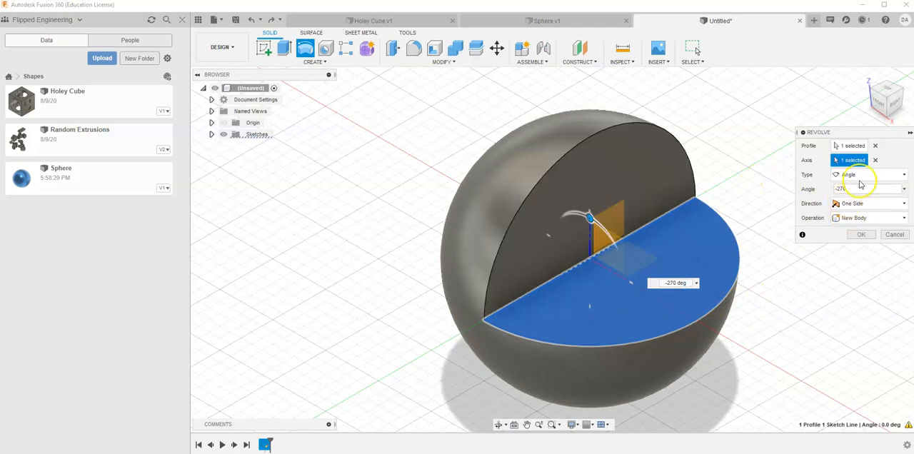
{"action": "left_click", "coordinate": [882, 106]}
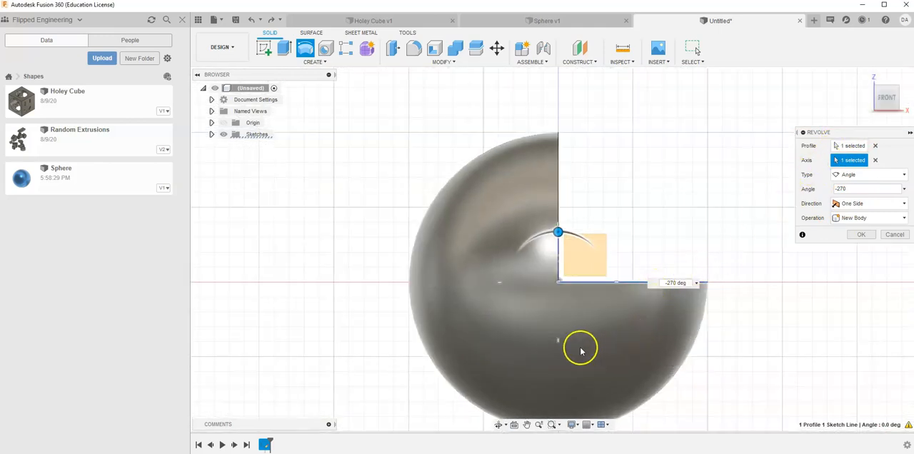
{"action": "left_click", "coordinate": [866, 76]}
{"action": "left_click", "coordinate": [863, 235]}
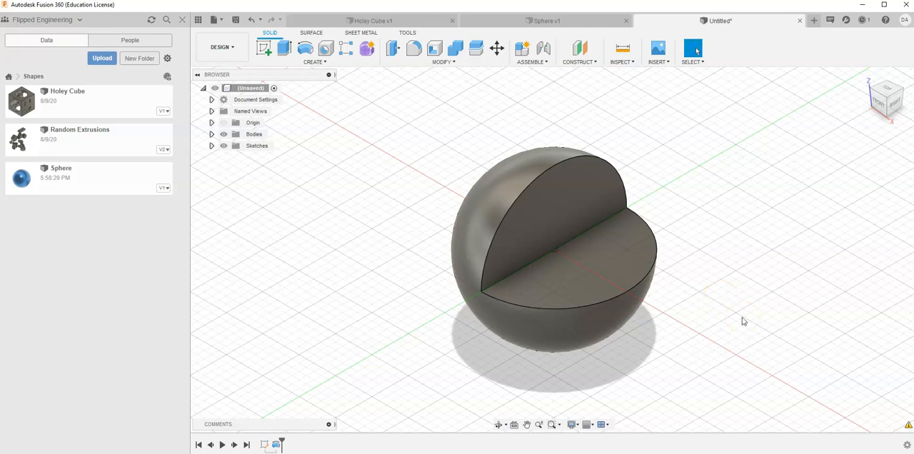
Add the Gold - Polished appearance to the design and apply it to the sphere's curved outer face only
{"action": "key", "text": "a"}
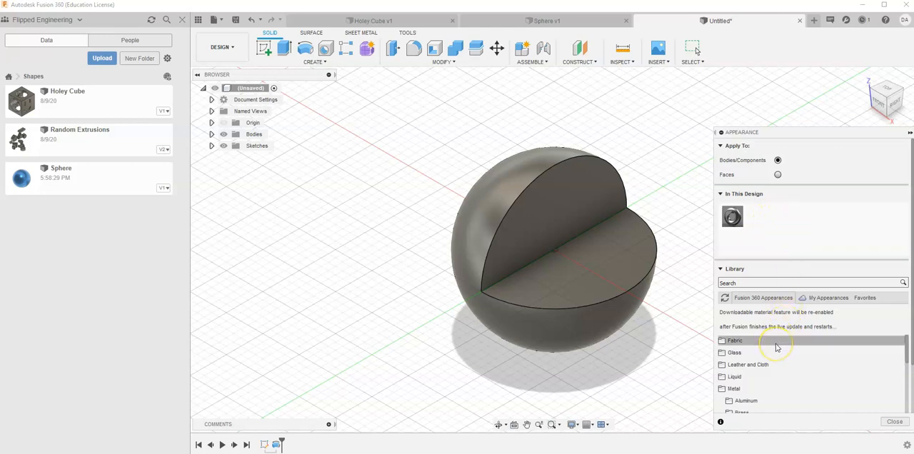
{"action": "scroll", "coordinate": [775, 350], "scroll_direction": "down", "scroll_amount": 3}
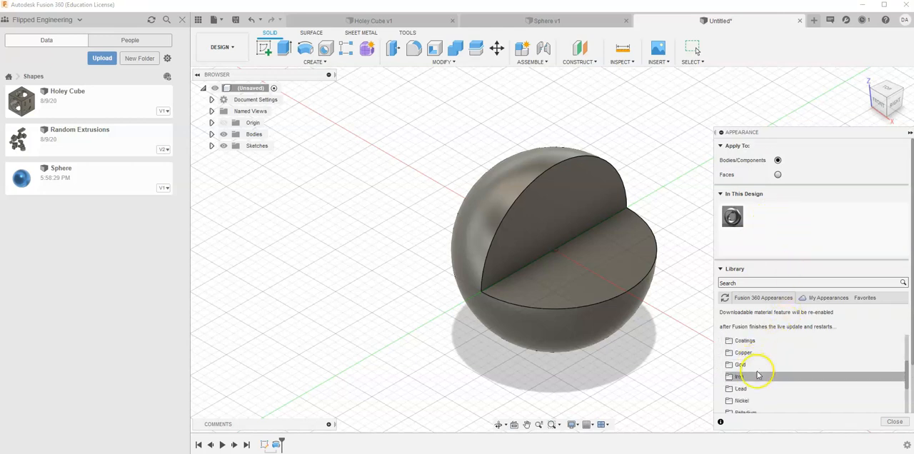
{"action": "left_click", "coordinate": [741, 364]}
{"action": "left_click_drag", "start_coordinate": [747, 385], "coordinate": [758, 216]}
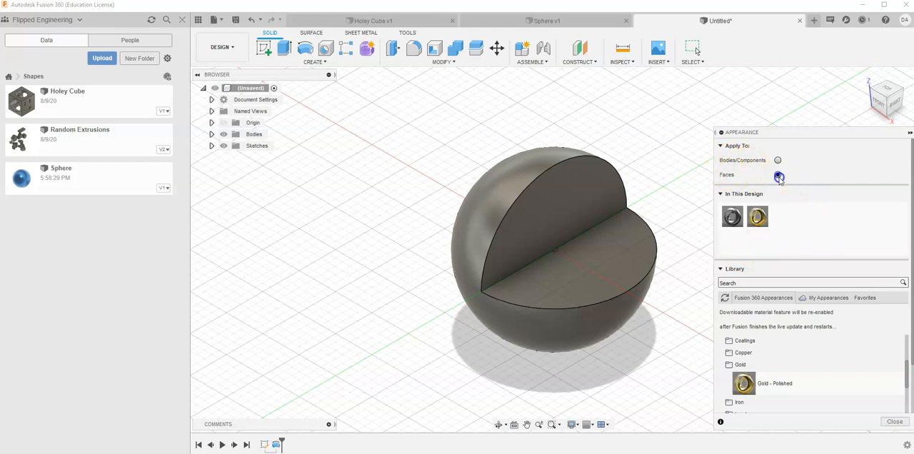
{"action": "left_click", "coordinate": [757, 216]}
{"action": "left_click_drag", "start_coordinate": [758, 217], "coordinate": [484, 201]}
Change the Gold - Polished appearance to a more saturated golden yellow
{"action": "left_click", "coordinate": [757, 218]}
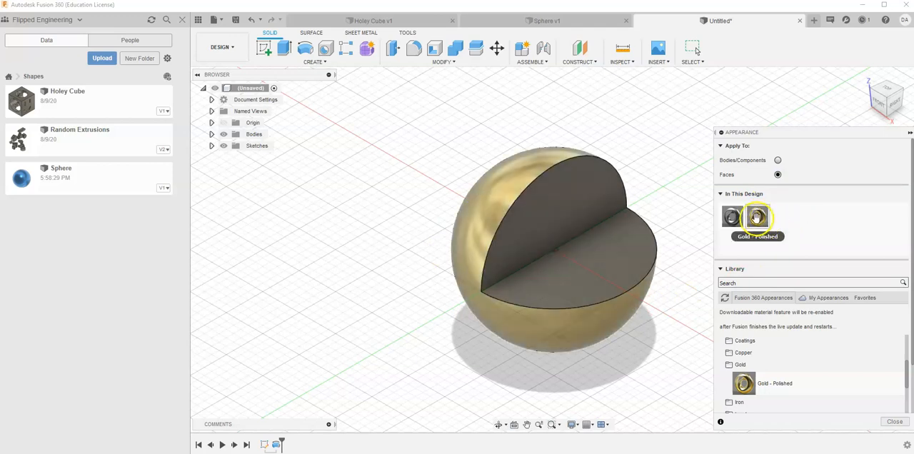
{"action": "double_click", "coordinate": [757, 219]}
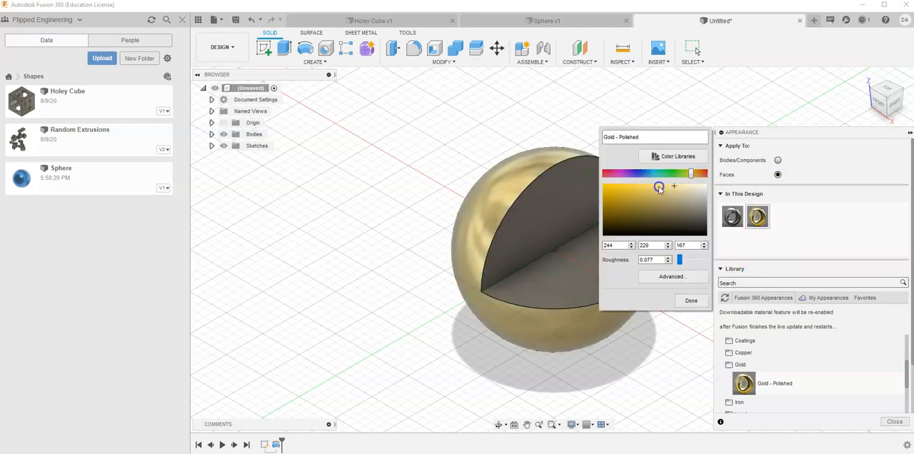
{"action": "left_click", "coordinate": [692, 299]}
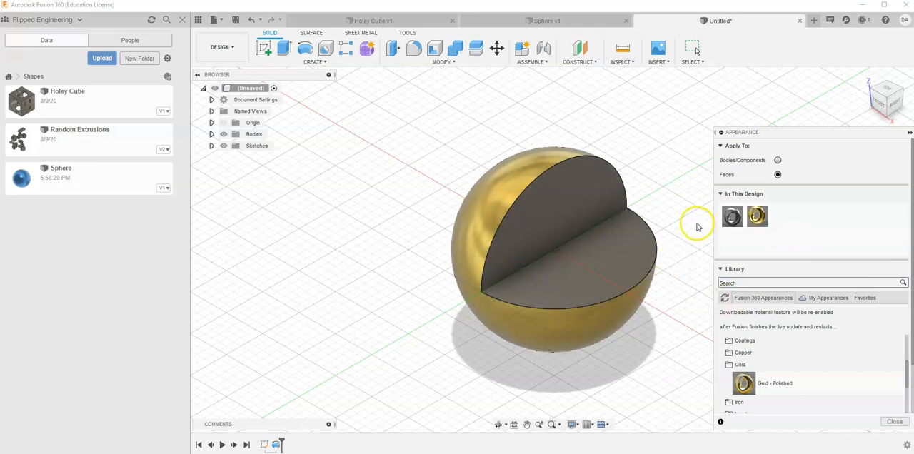
Change the Steel - Satin appearance on the flat cut faces to black and close the appearance settings
{"action": "left_click_drag", "start_coordinate": [732, 219], "coordinate": [574, 203]}
{"action": "left_click_drag", "start_coordinate": [617, 223], "coordinate": [697, 311]}
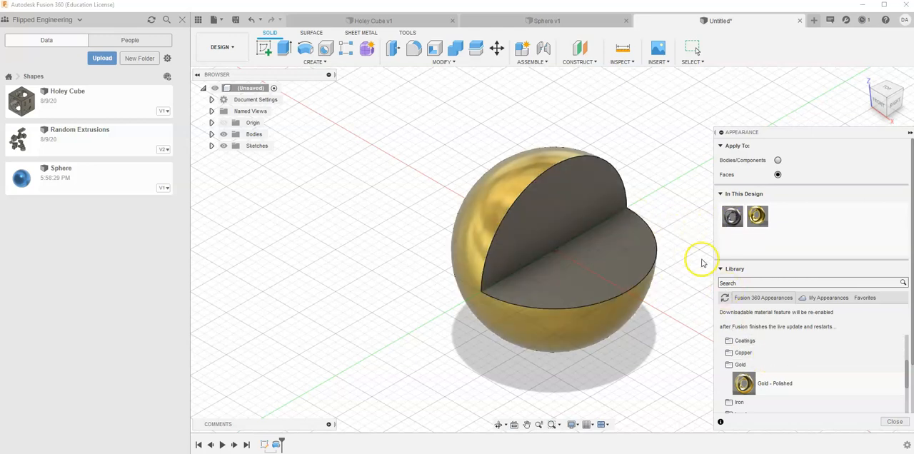
{"action": "double_click", "coordinate": [731, 217]}
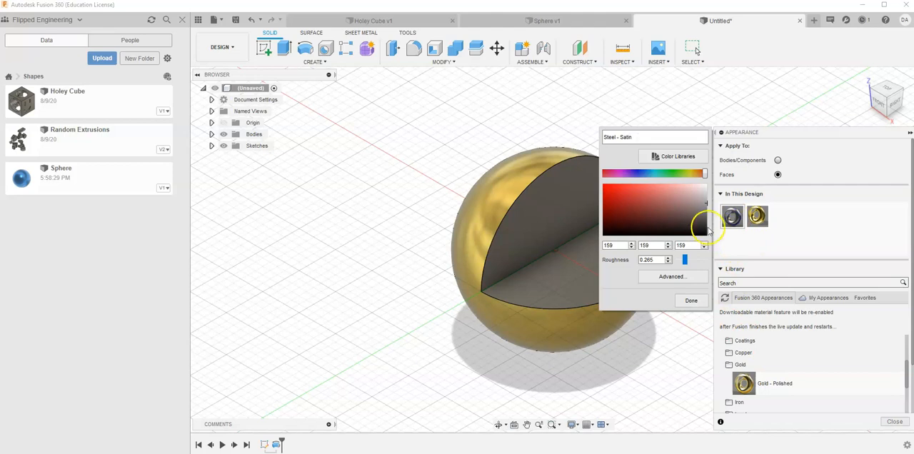
{"action": "left_click_drag", "start_coordinate": [702, 202], "coordinate": [712, 236]}
{"action": "left_click", "coordinate": [686, 300]}
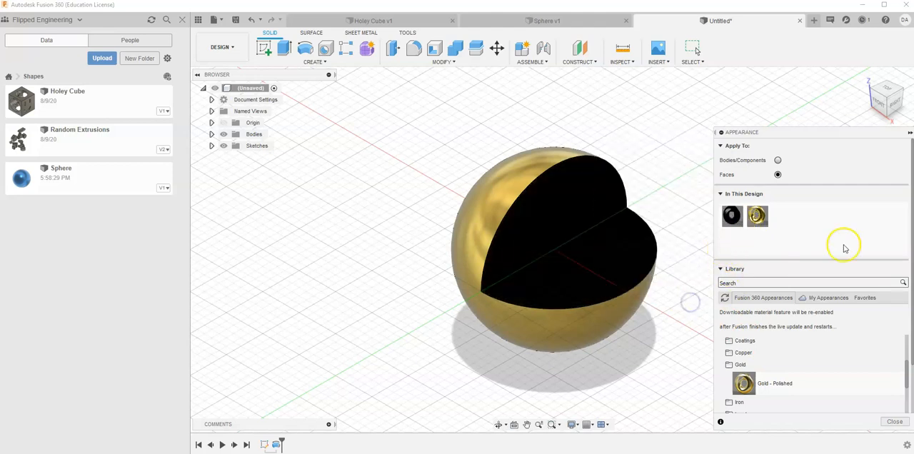
{"action": "left_click", "coordinate": [896, 422]}
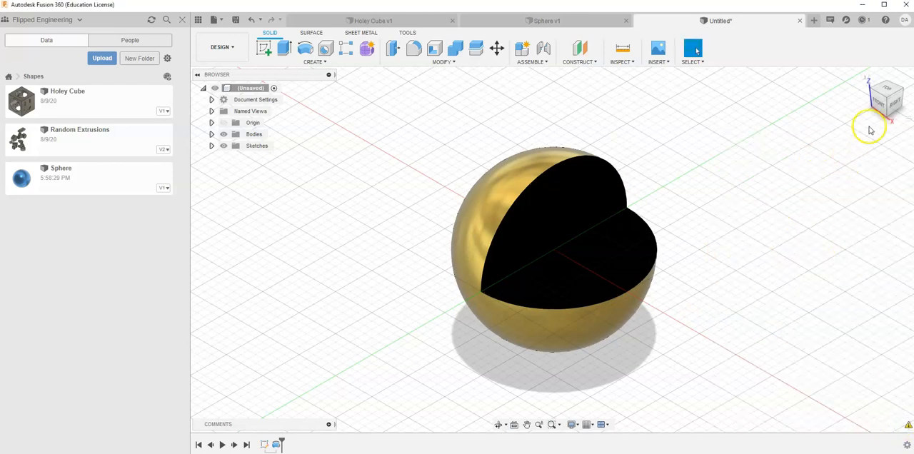
Set the isometric view from the right-back corner, facing the black cut, as the Home view with Fixed Distance, and test returning to it
{"action": "left_click_drag", "start_coordinate": [903, 95], "coordinate": [812, 126]}
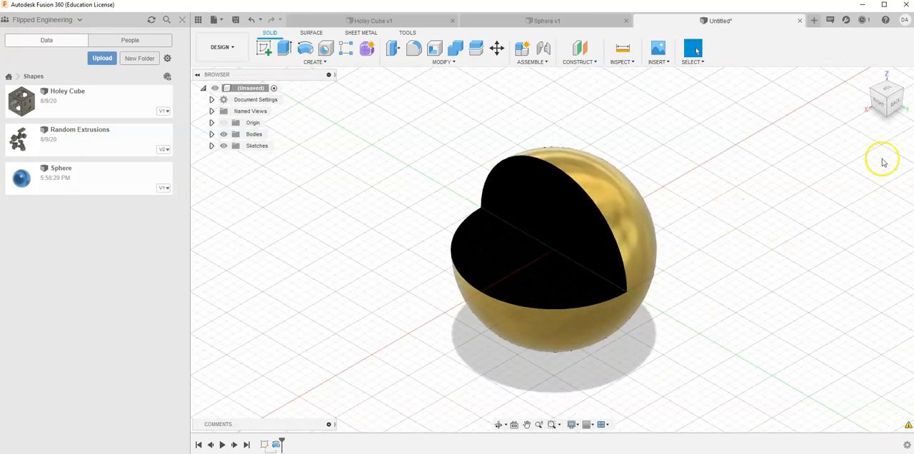
{"action": "right_click", "coordinate": [885, 98]}
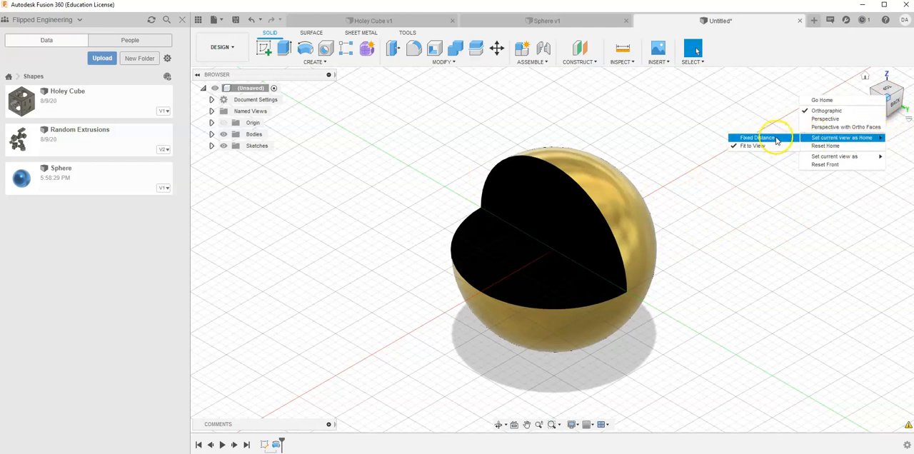
{"action": "left_click", "coordinate": [776, 140]}
{"action": "left_click_drag", "start_coordinate": [882, 101], "coordinate": [826, 107]}
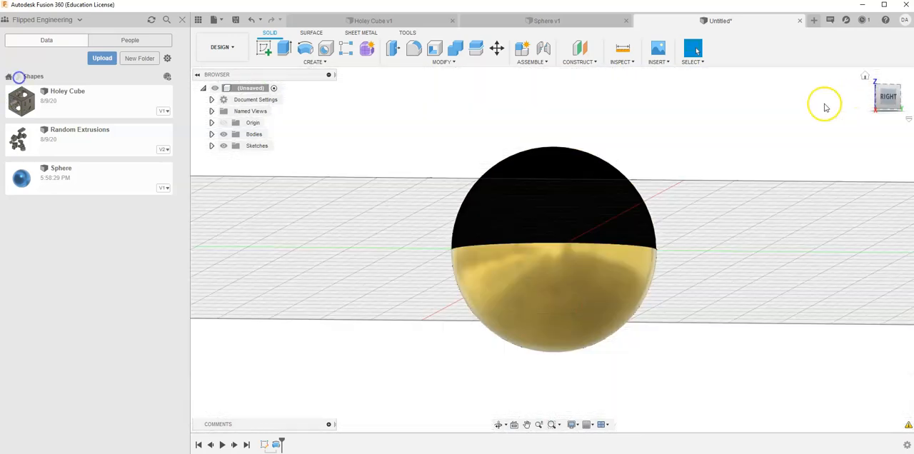
{"action": "left_click", "coordinate": [864, 76]}
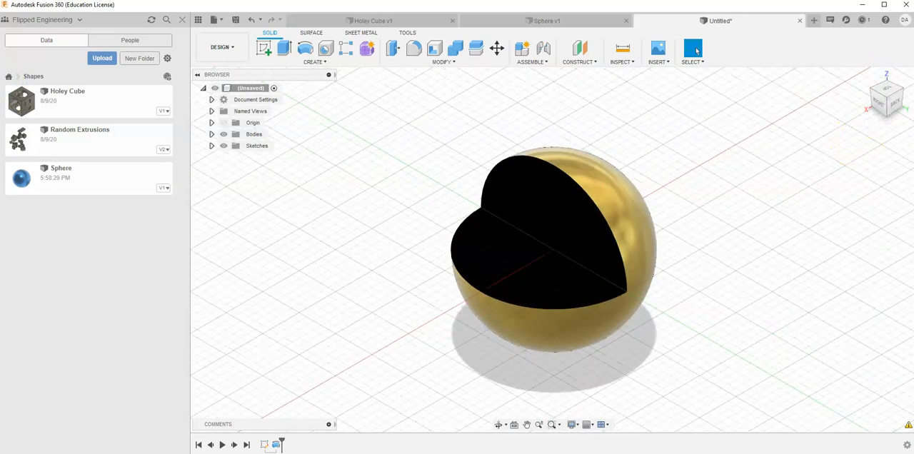
Redefine the Right view, looking straight into the cut, as the Front view and return to the Home view
{"action": "left_click", "coordinate": [879, 106]}
{"action": "right_click", "coordinate": [889, 104]}
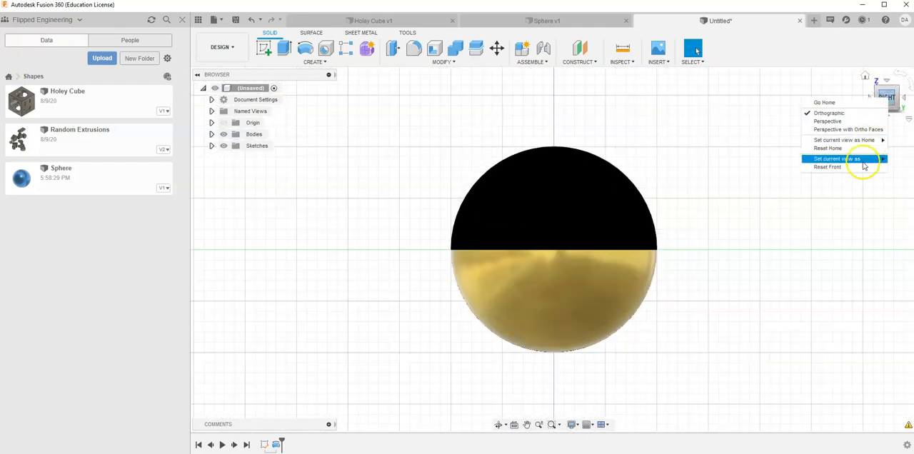
{"action": "left_click", "coordinate": [769, 160]}
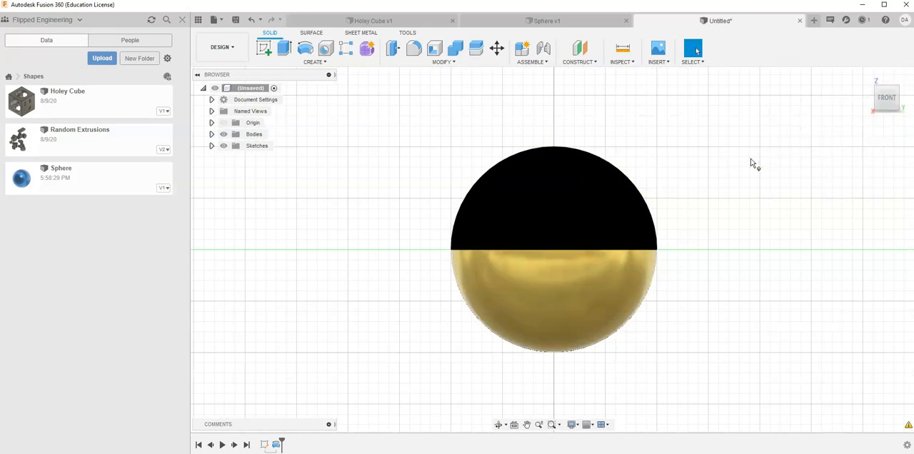
{"action": "left_click", "coordinate": [873, 81]}
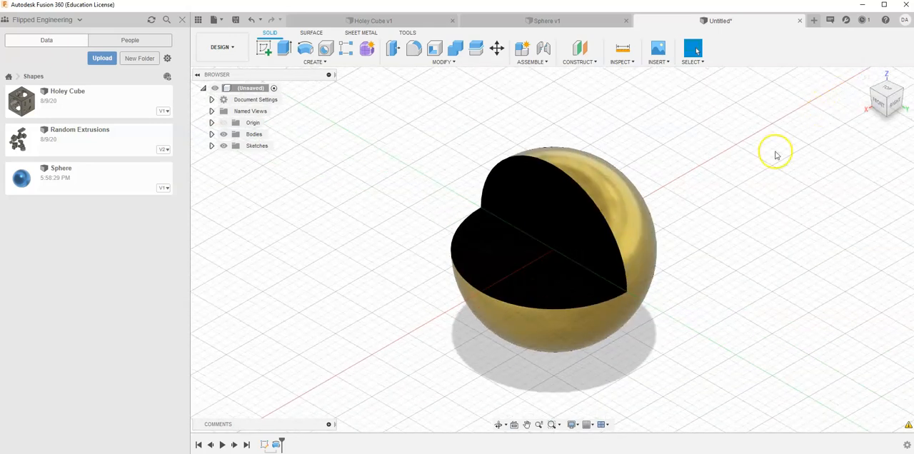
Save the design under a new name in the Shapes folder
{"action": "left_click", "coordinate": [238, 22]}
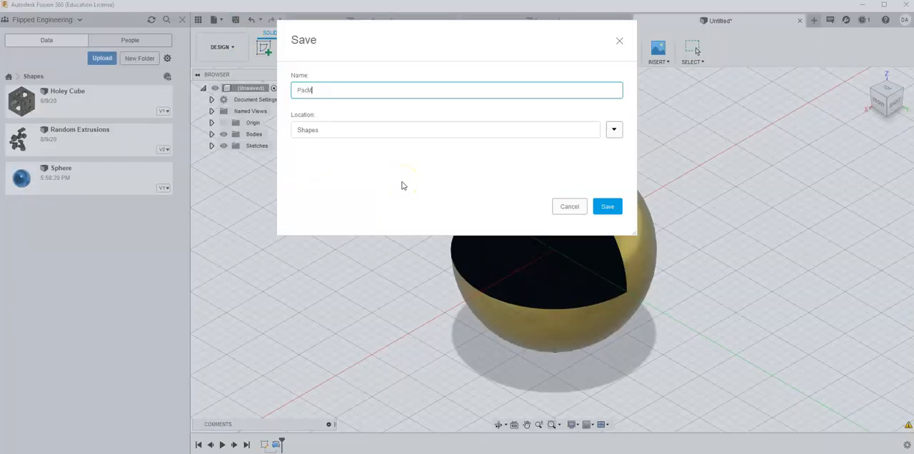
{"action": "left_click", "coordinate": [606, 206]}
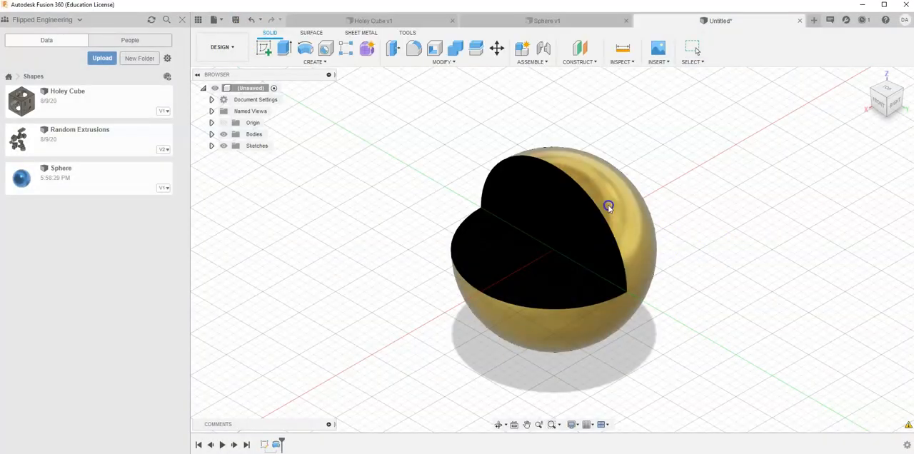